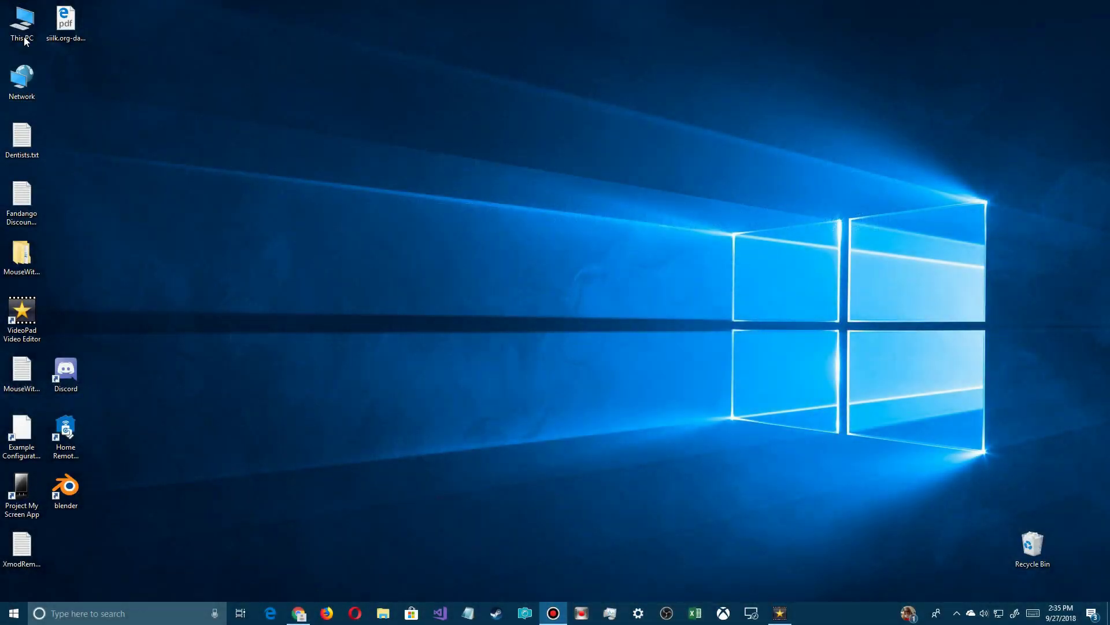
- Open the Virtual Memory settings from This PC's system properties, showing per-drive paging file sizes
right_click(28, 18)
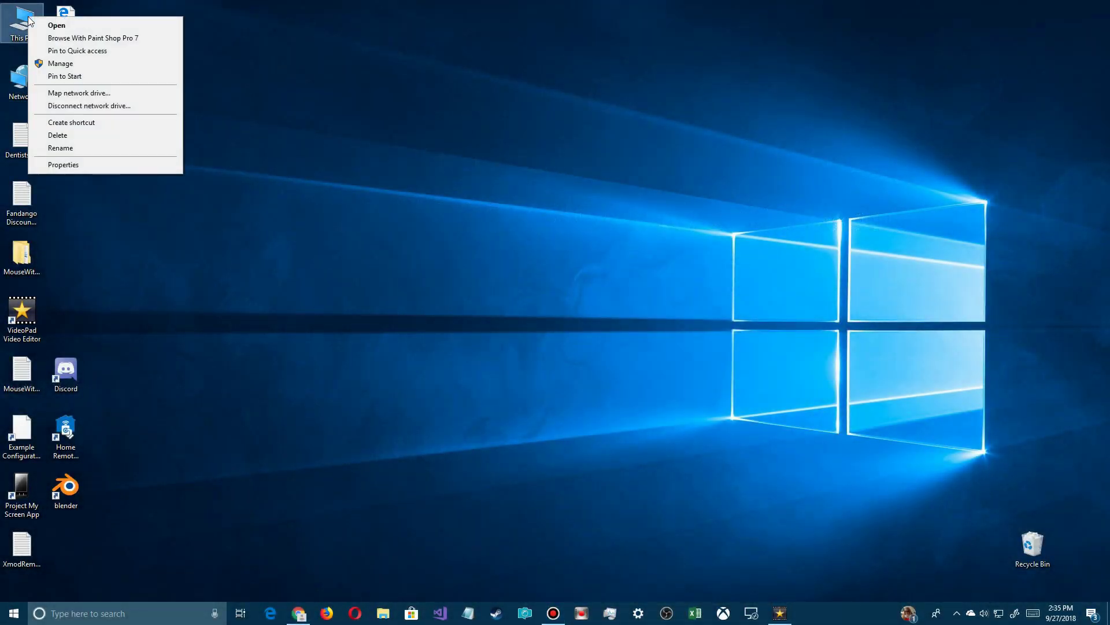
left_click(54, 166)
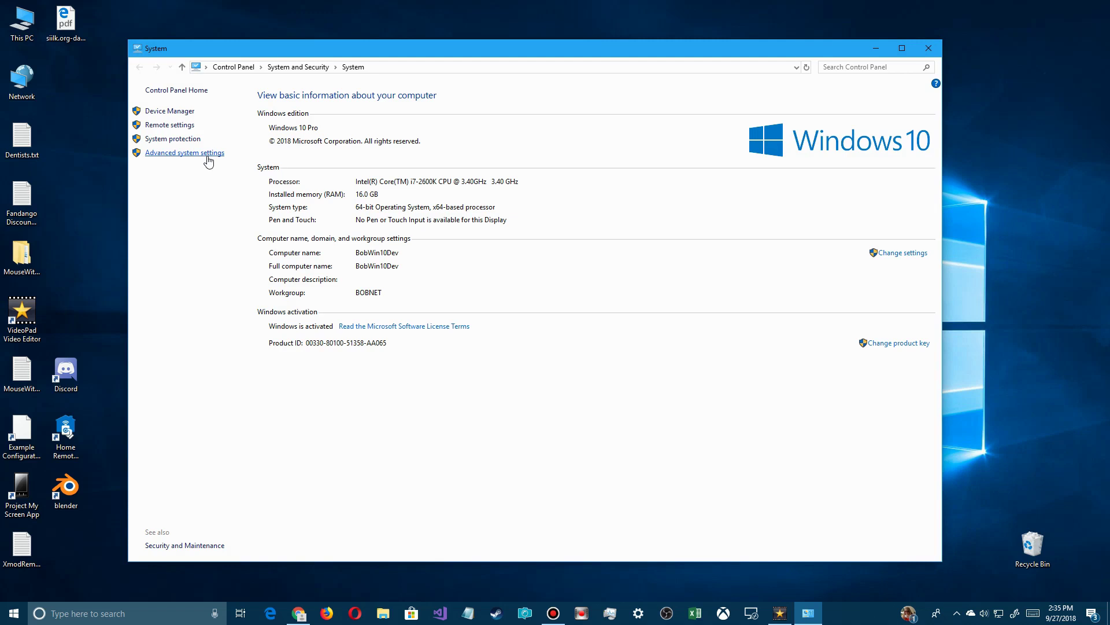
left_click(208, 154)
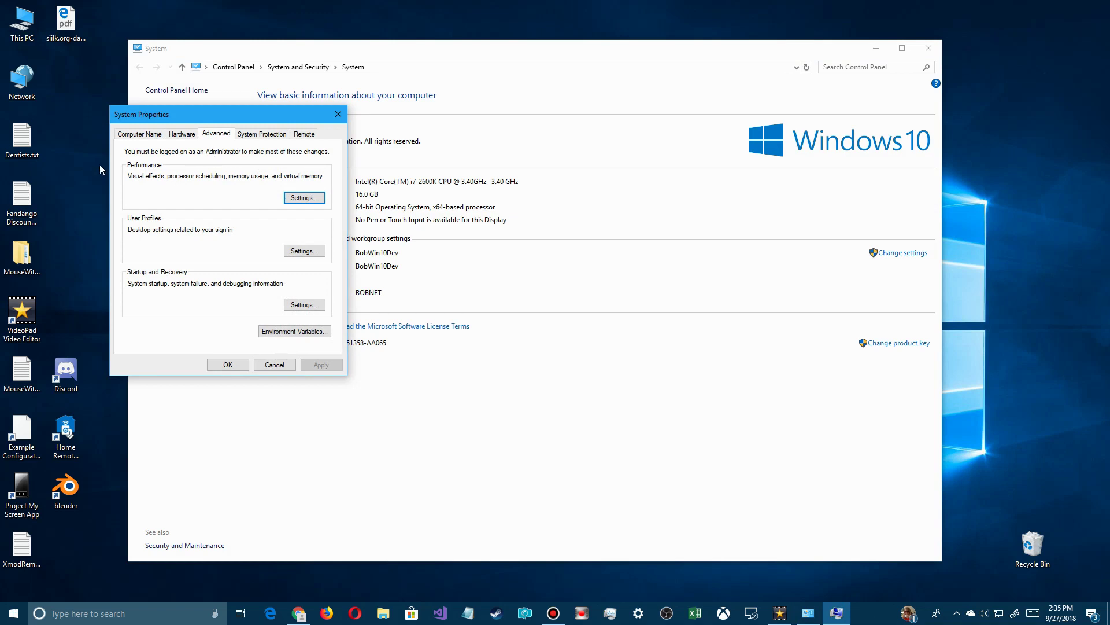
left_click(300, 199)
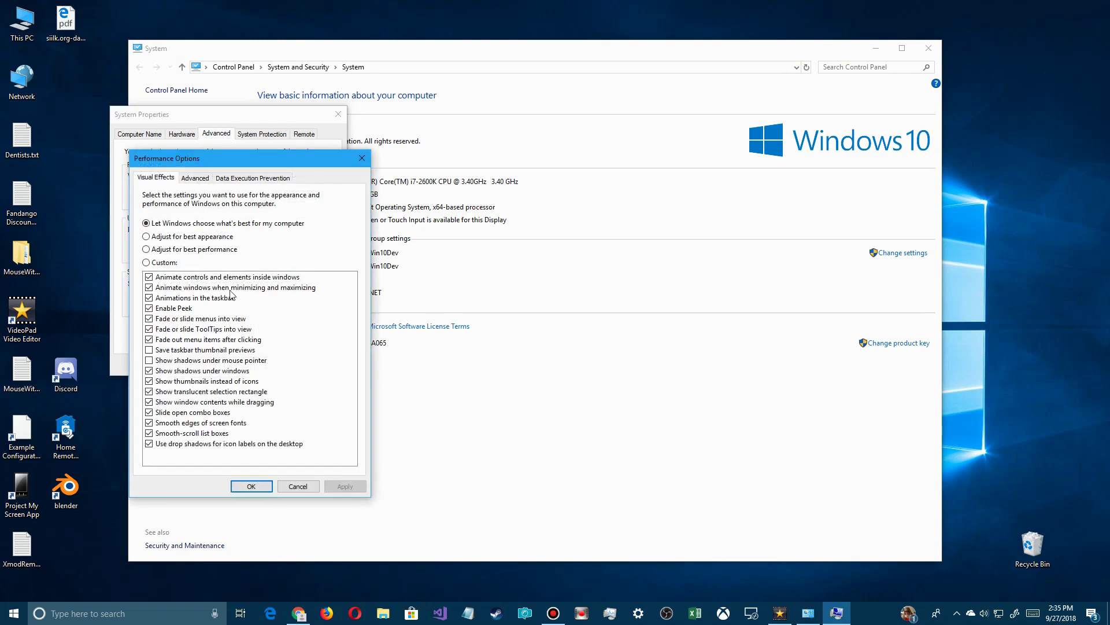
left_click(194, 180)
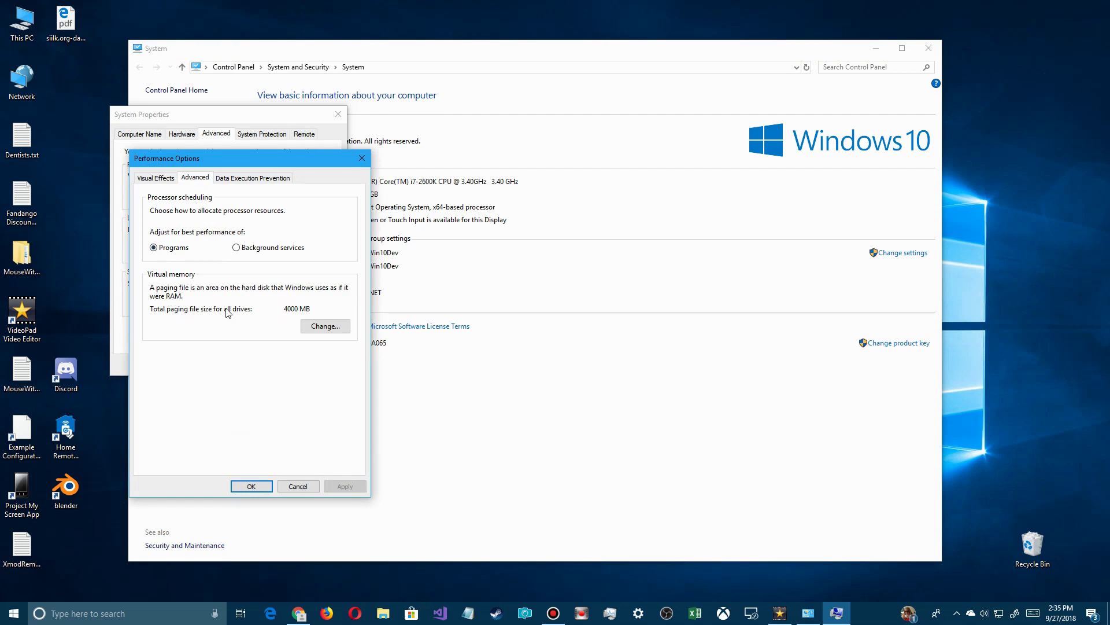
left_click(325, 326)
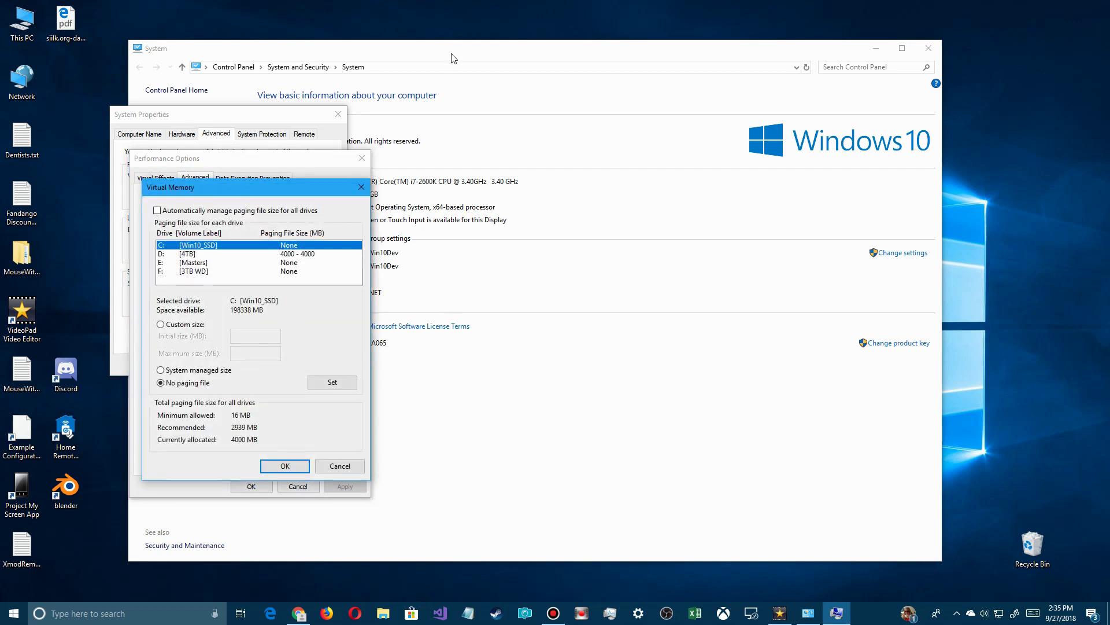
- Set a custom 3000 MB initial and maximum paging file on C: and confirm it
left_click_drag(453, 49, 717, 49)
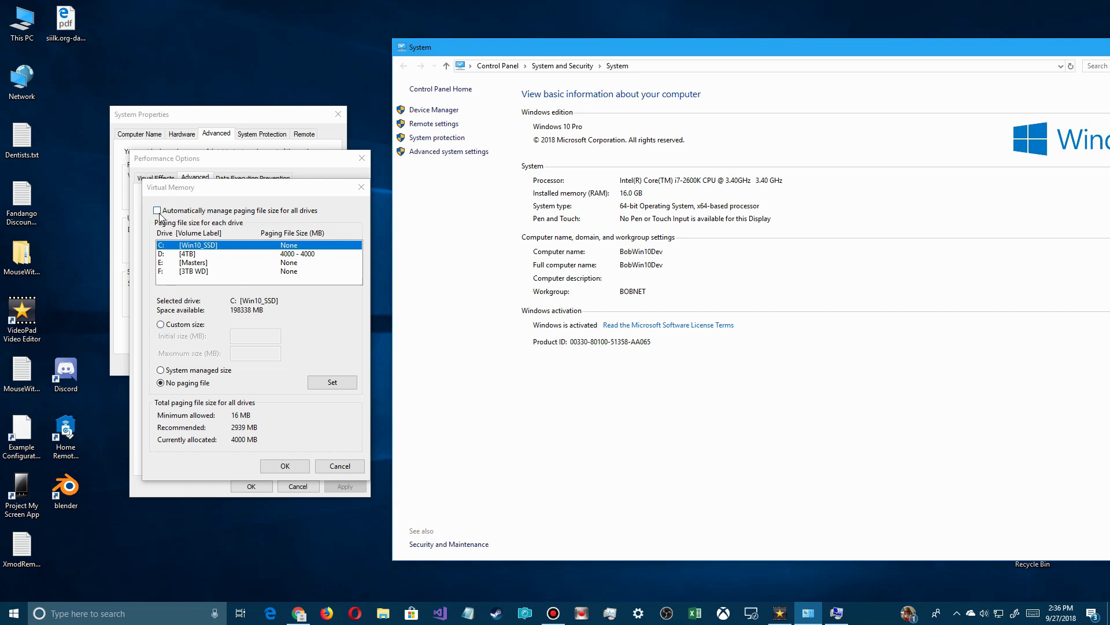
left_click(161, 325)
left_click(250, 339)
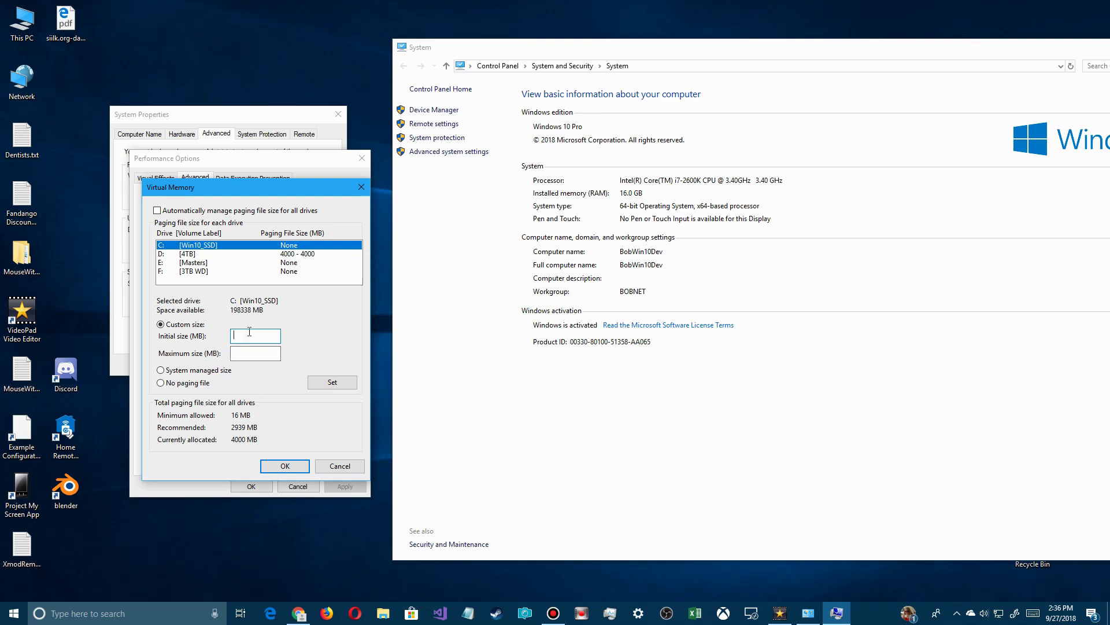
type("00000")
left_click(254, 354)
left_click(262, 336)
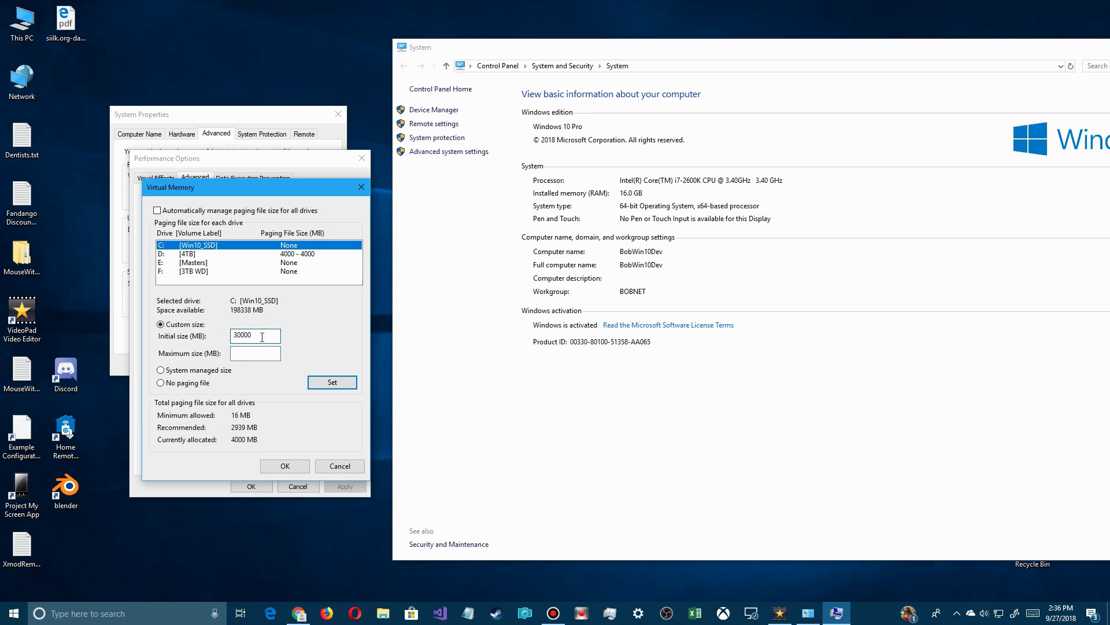
key("BackSpace")
left_click(254, 353)
left_click(322, 383)
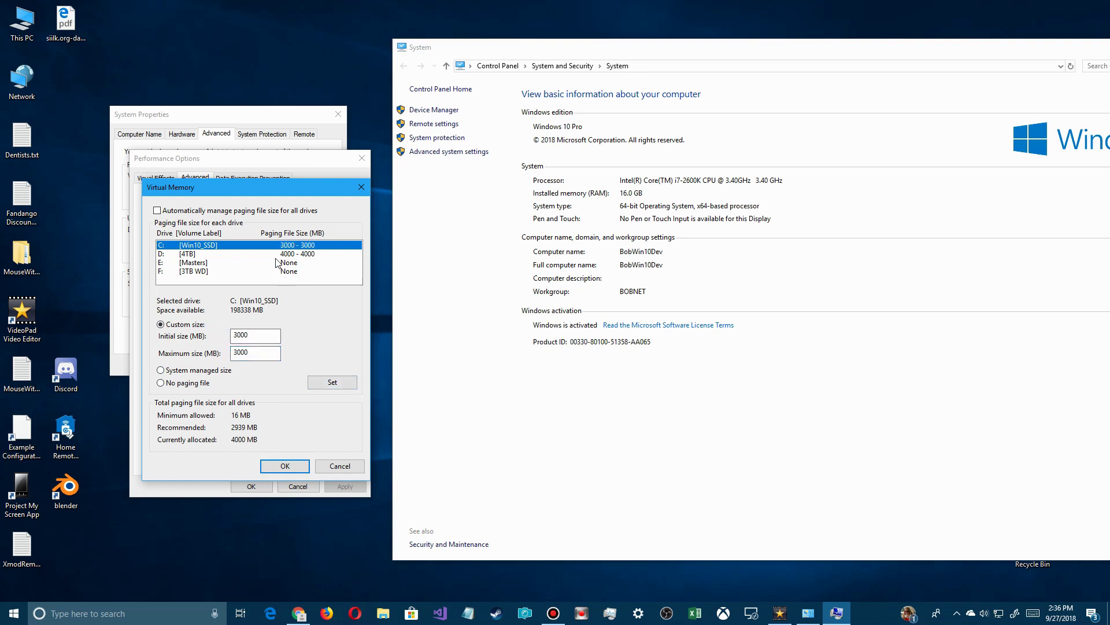
left_click(282, 467)
left_click(280, 461)
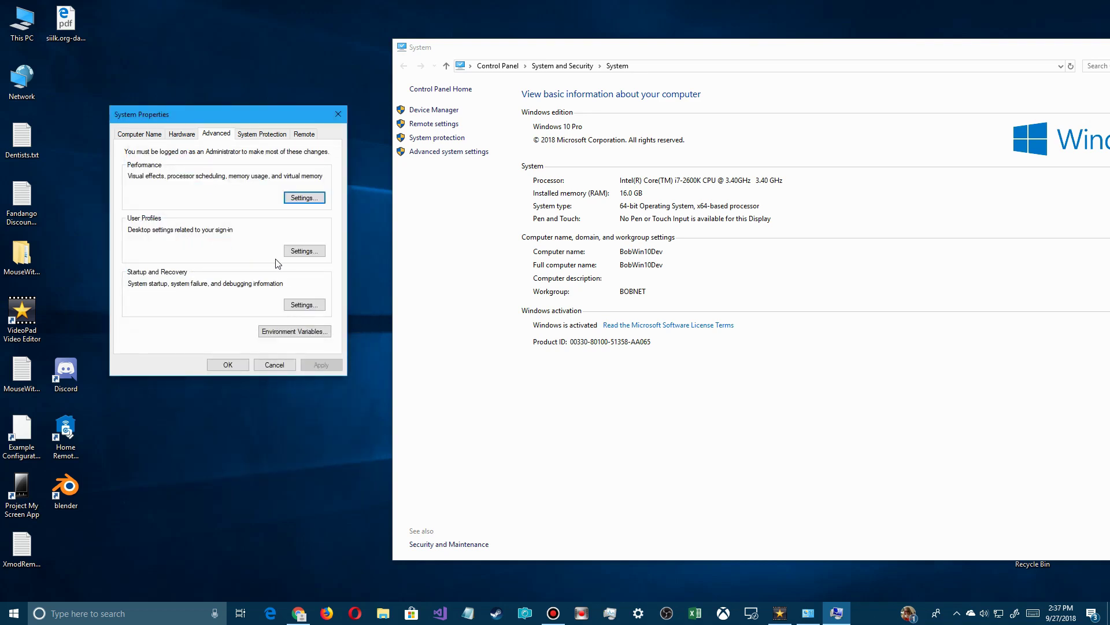
- Review the restore protection settings for Win10_SSD (C:) and close them without changes
left_click(266, 138)
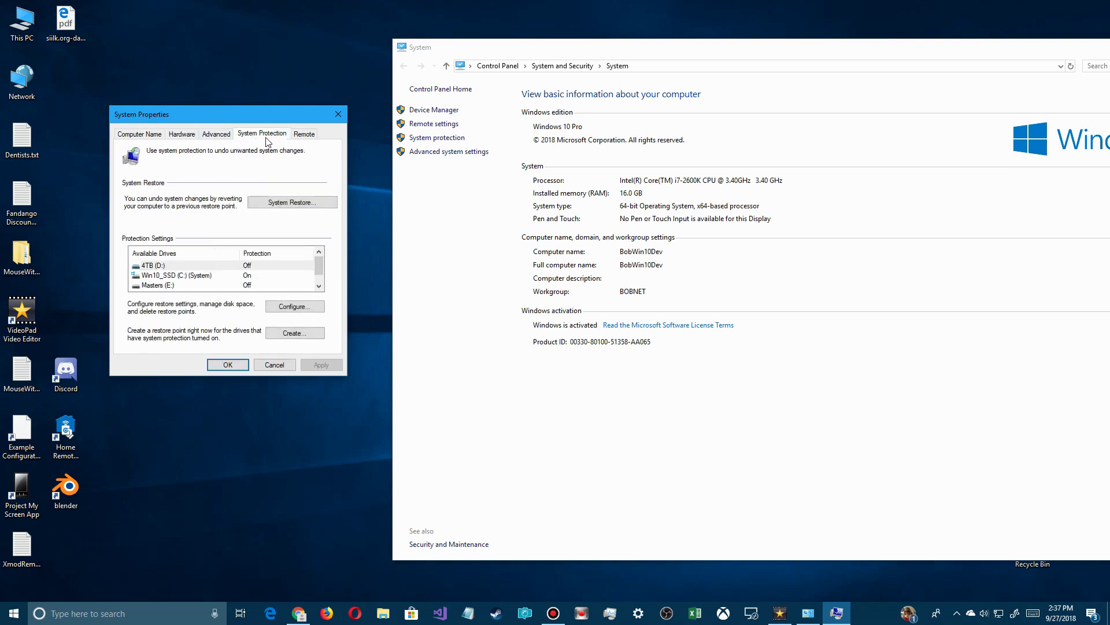
left_click(152, 276)
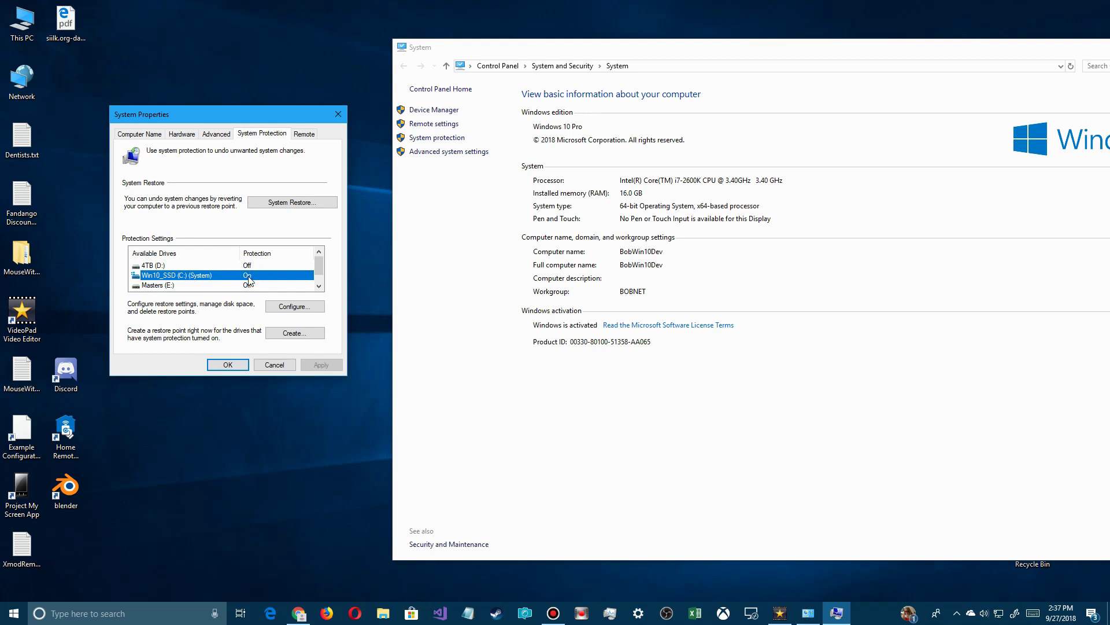
left_click(294, 307)
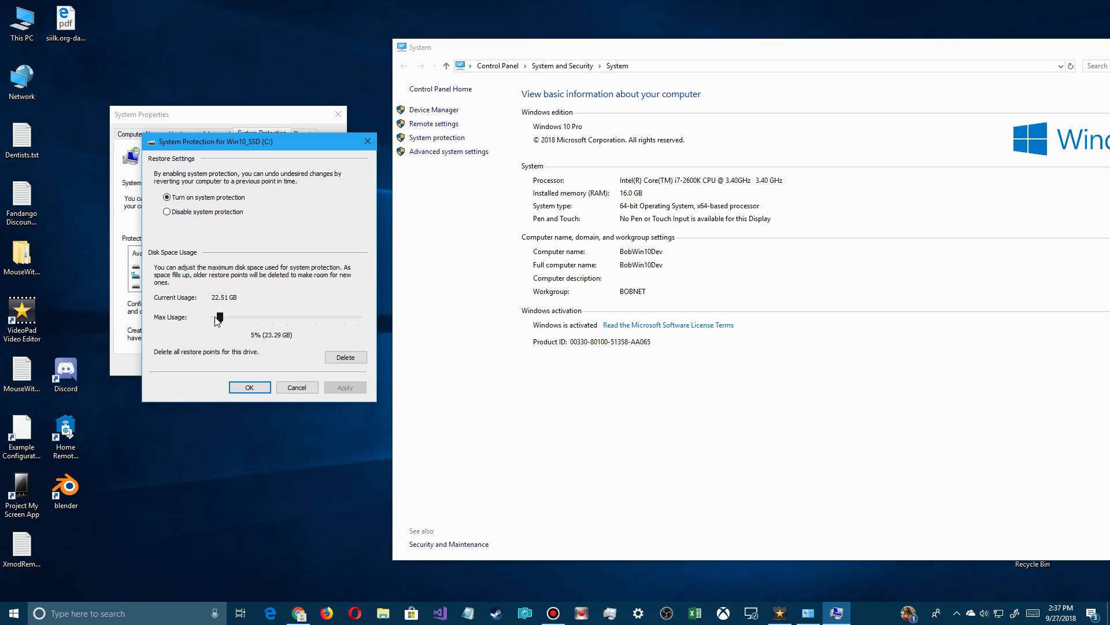
left_click(296, 387)
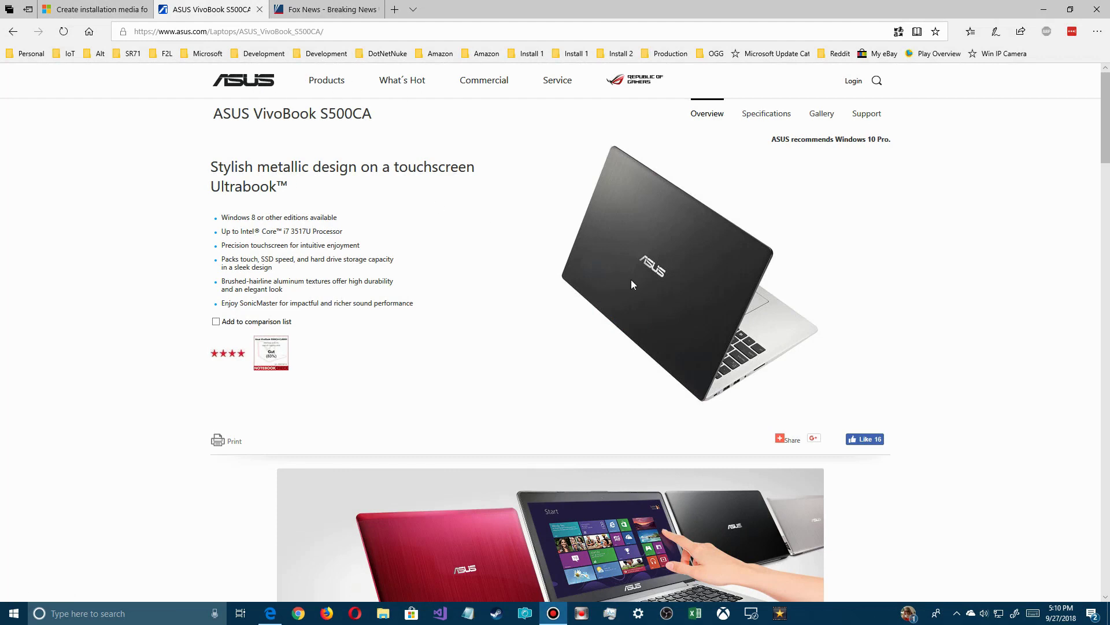
- Open the ASUS VivoBook S500CA Driver & Tools page and select Windows 10 64-bit
left_click(867, 114)
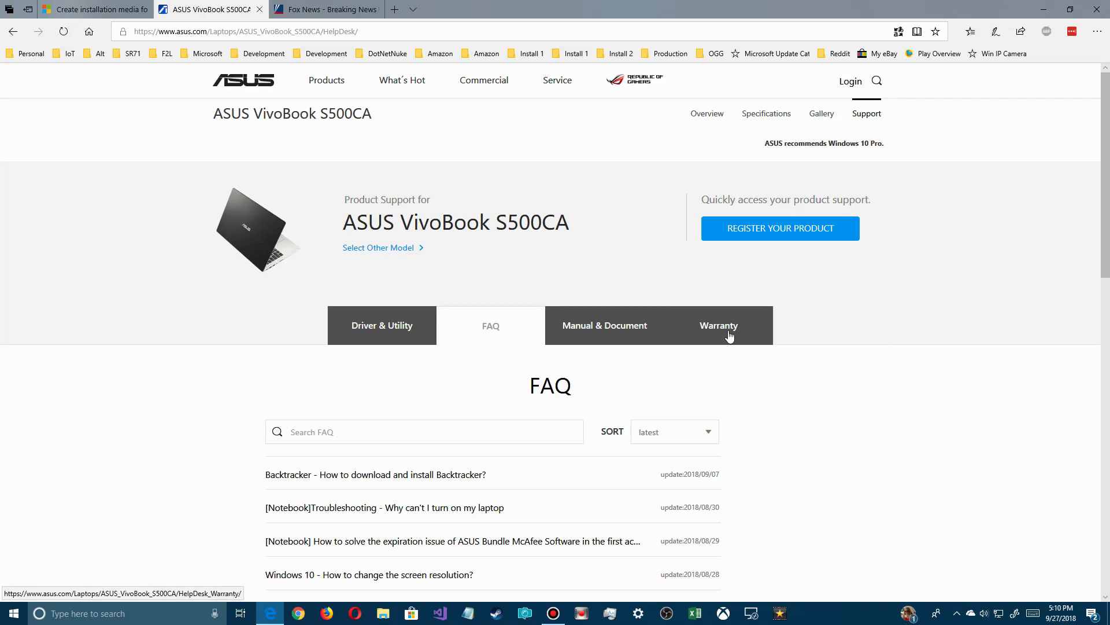
scroll(479, 461, "down", 4)
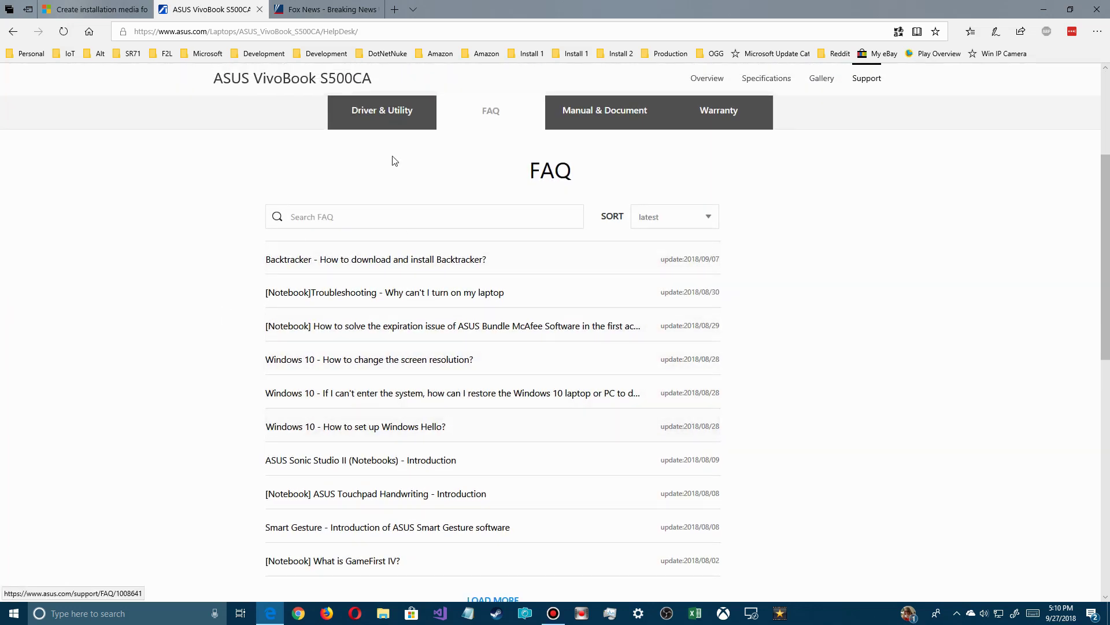
left_click(374, 117)
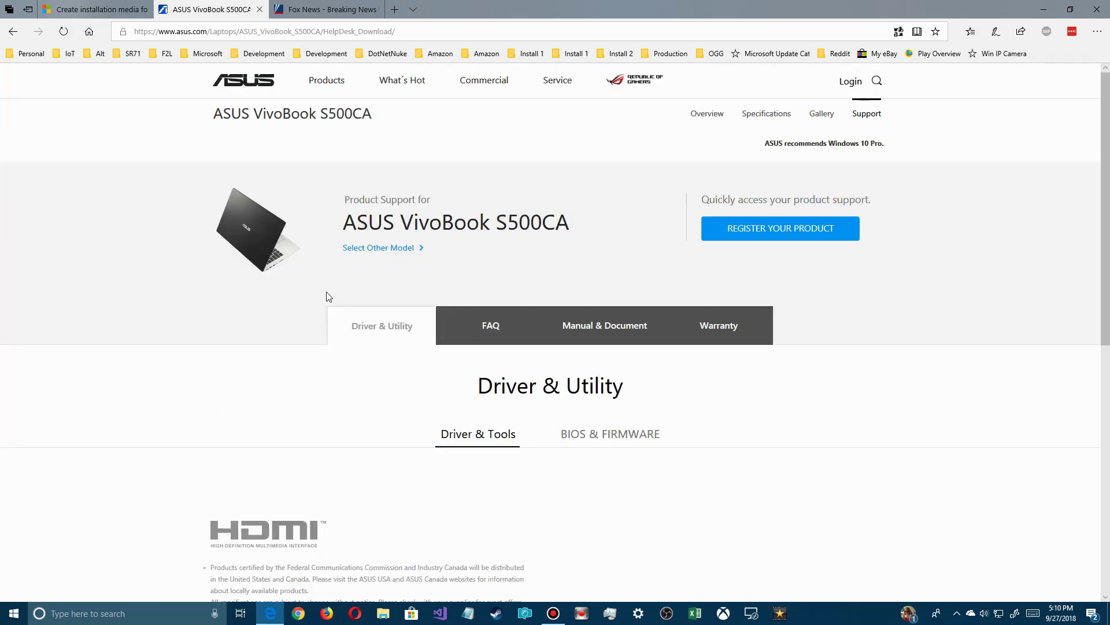
scroll(274, 376, "down", 4)
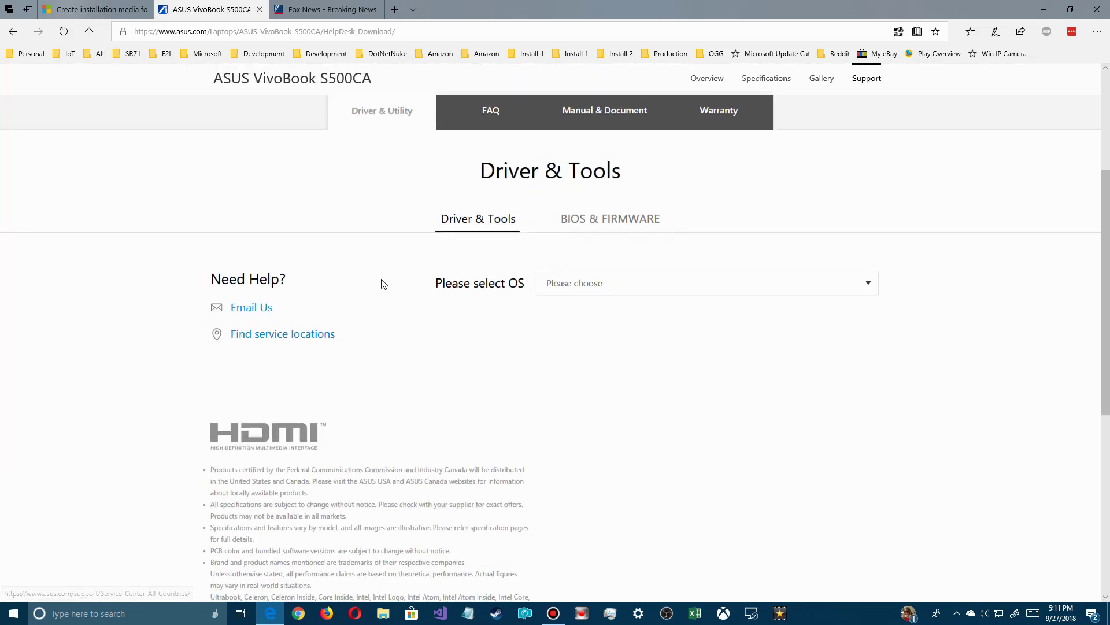
left_click(609, 284)
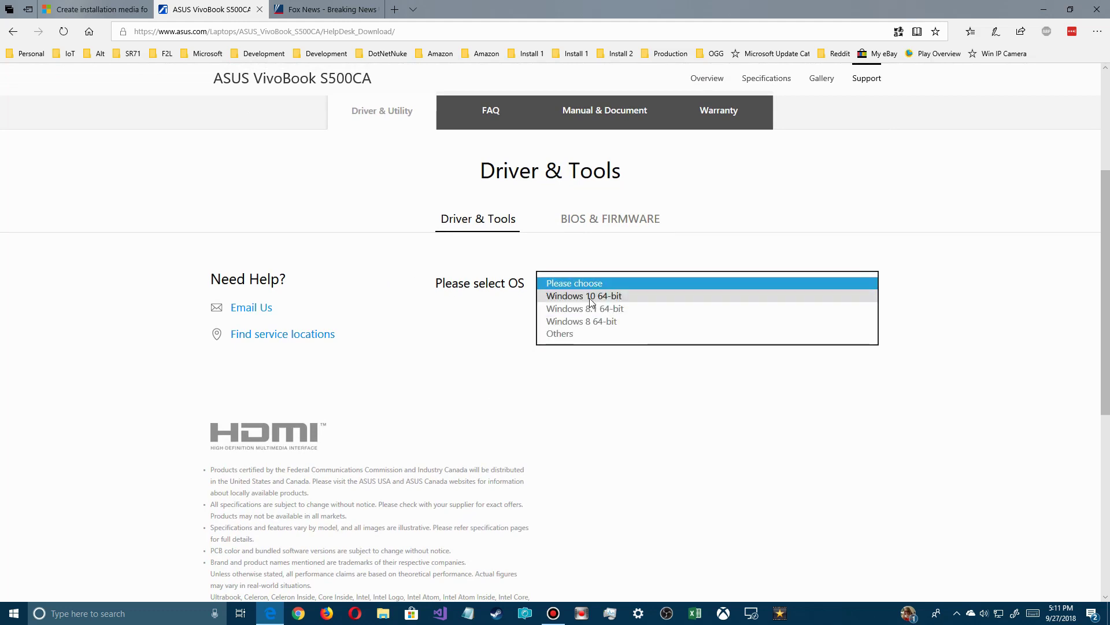
left_click(567, 297)
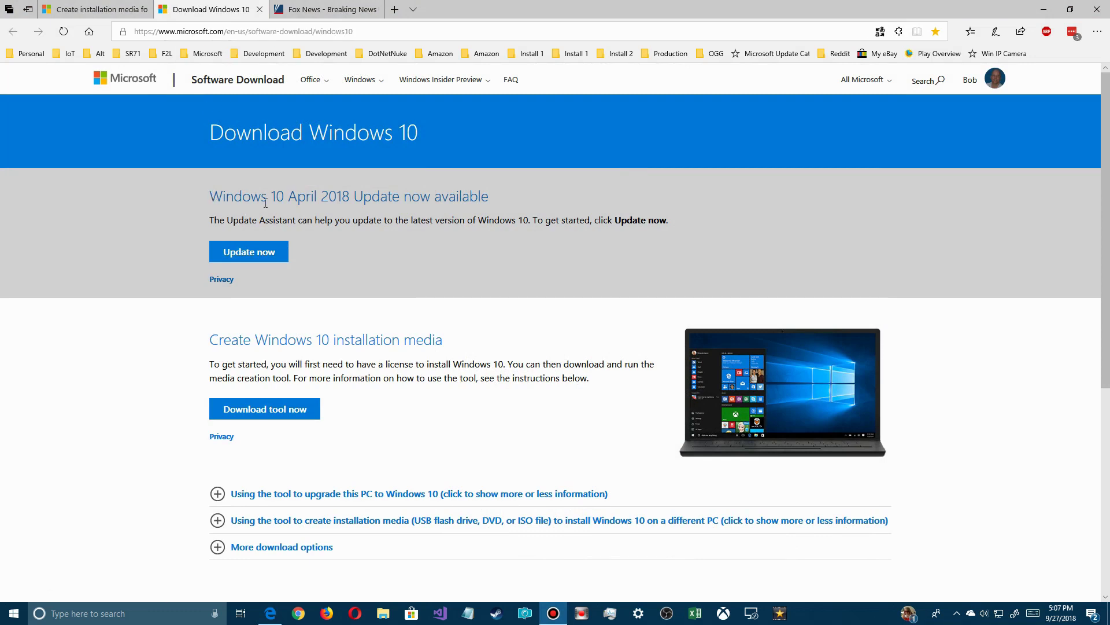
- Save MediaCreationTool1803.exe into the ASUSUpgradeHDDtoSSD folder and run it
left_click_drag(491, 197, 200, 199)
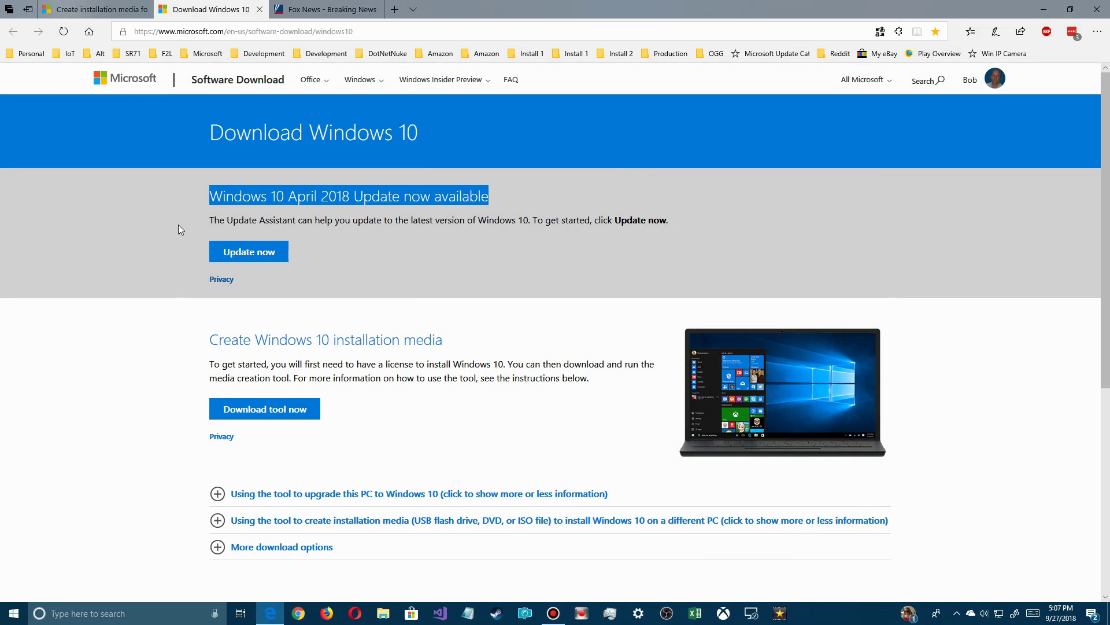
left_click_drag(448, 346, 203, 346)
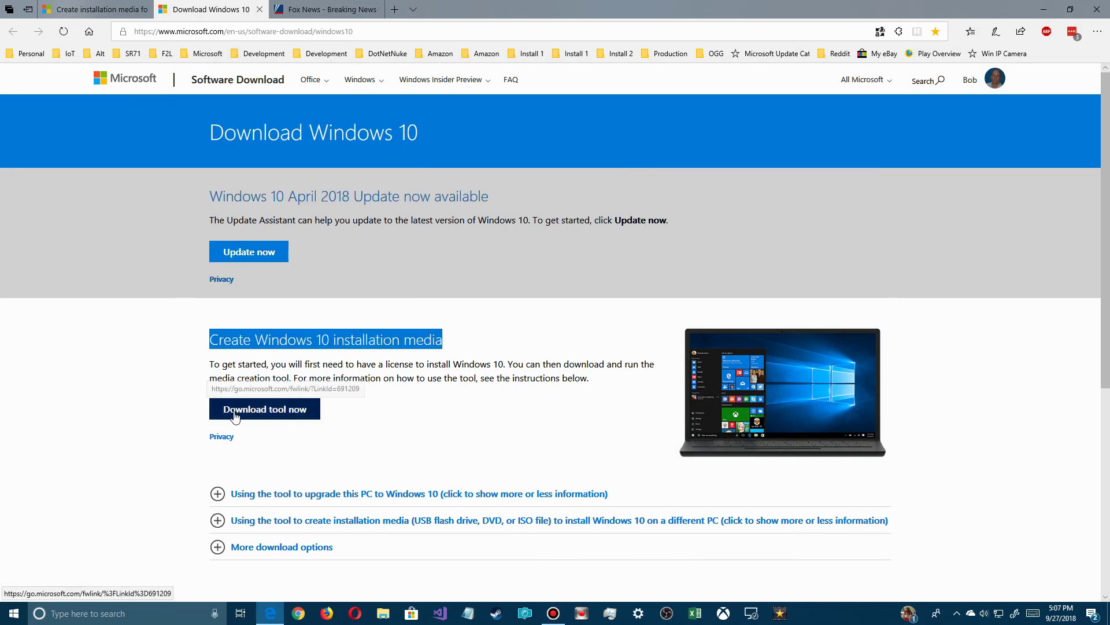
left_click(258, 415)
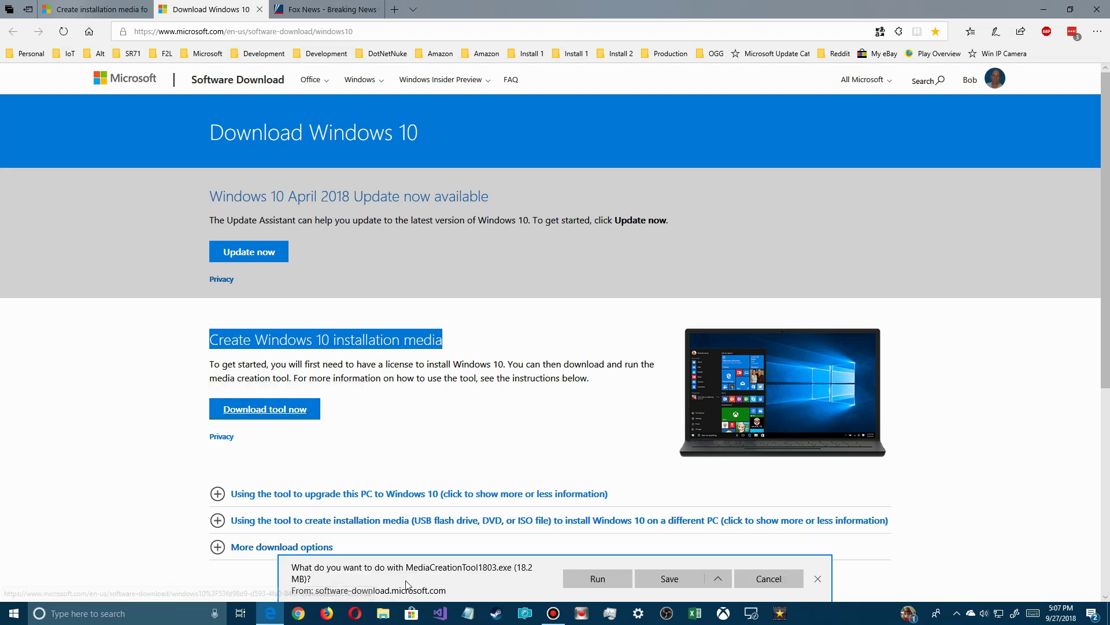
left_click(724, 581)
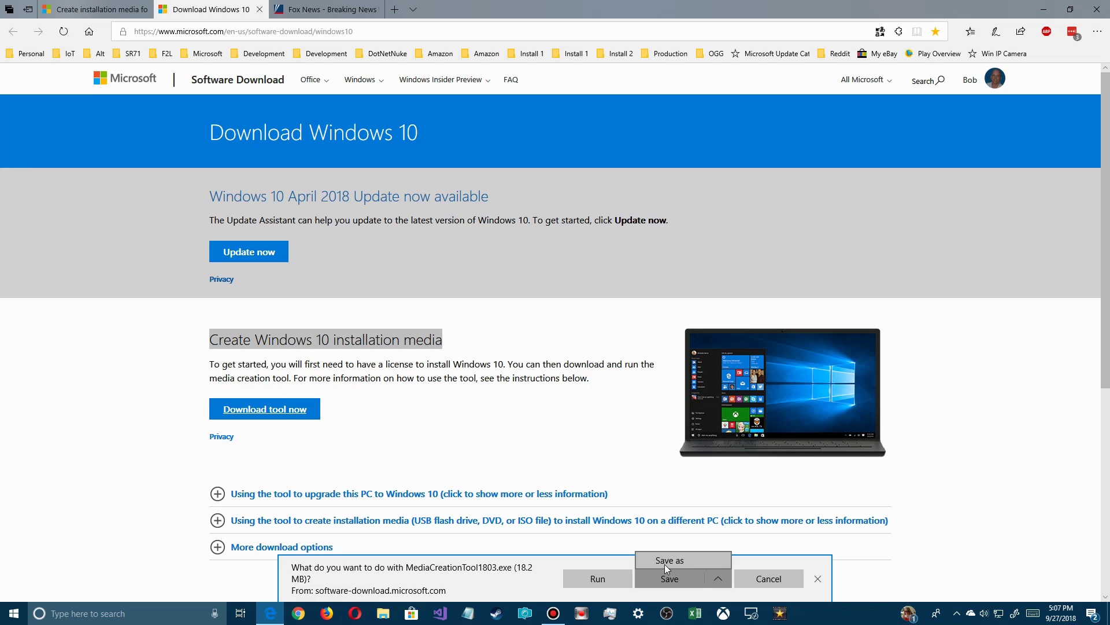
left_click(665, 564)
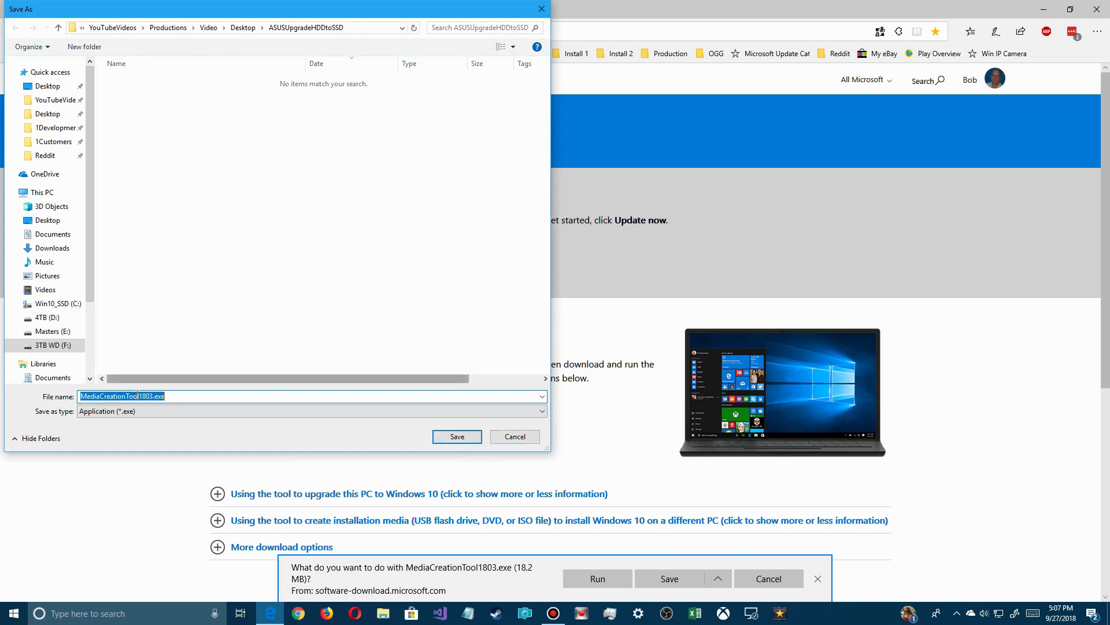
left_click(456, 438)
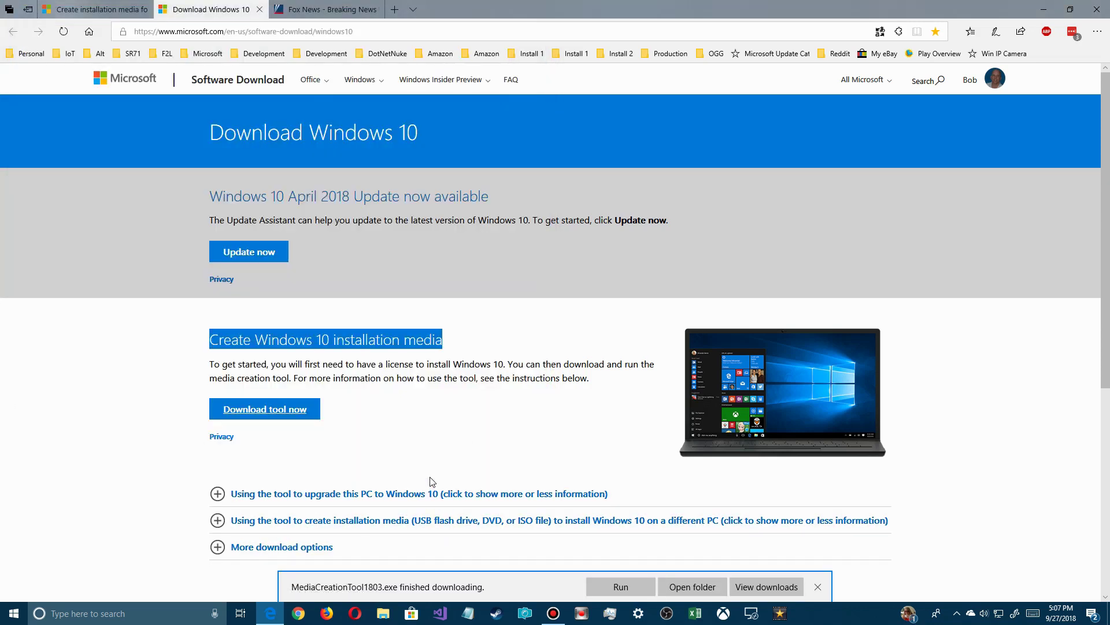
left_click(614, 587)
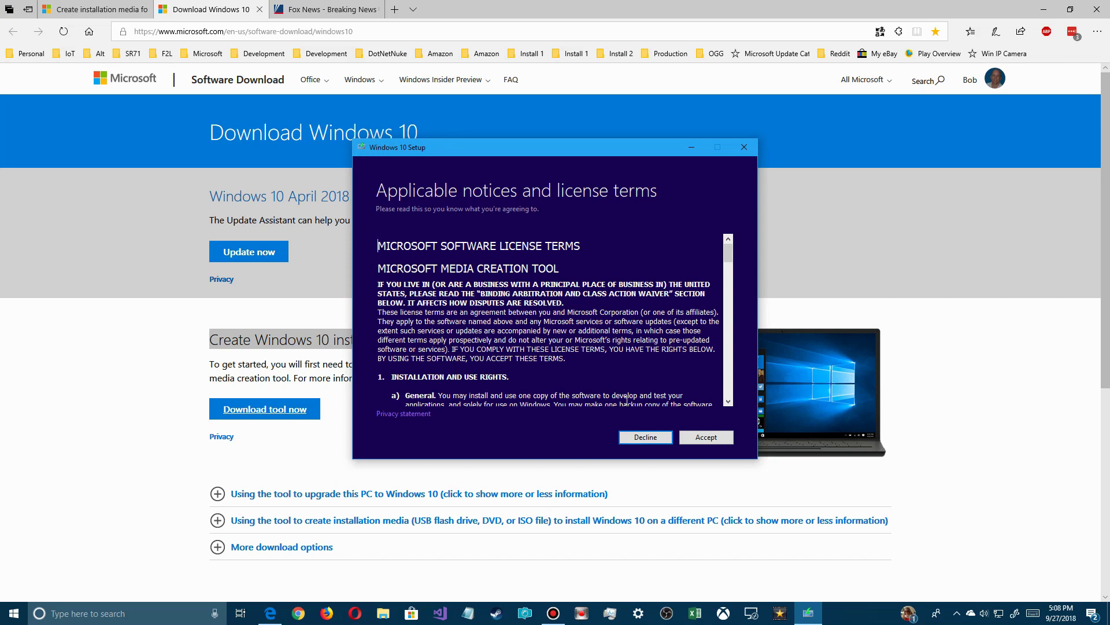
- Accept the license terms and choose 'Create installation media for another PC'
left_click(710, 440)
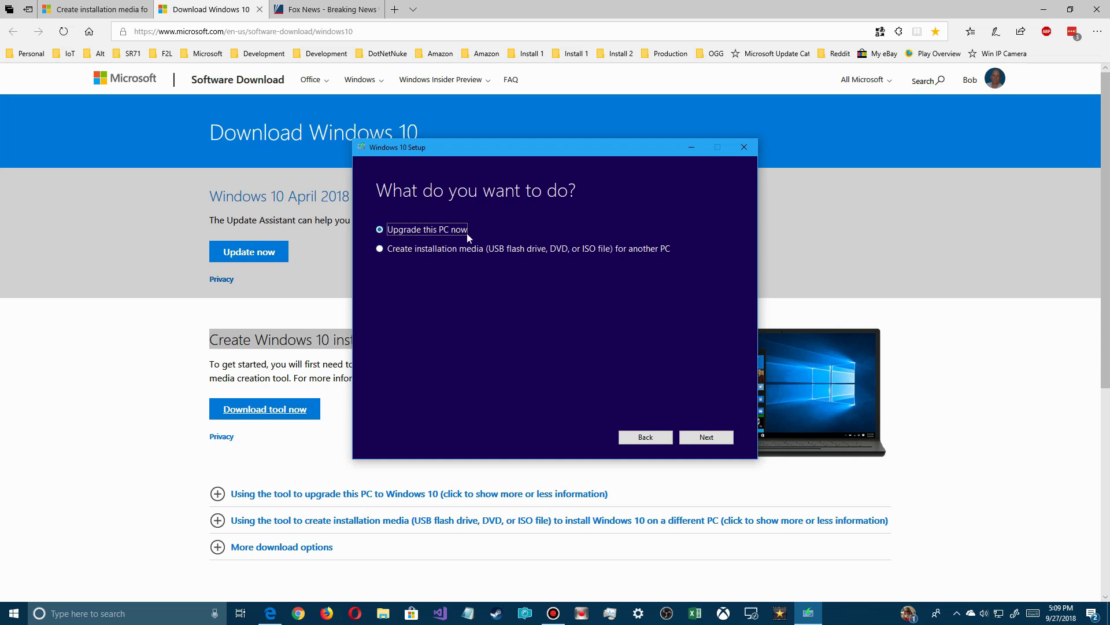
left_click(380, 251)
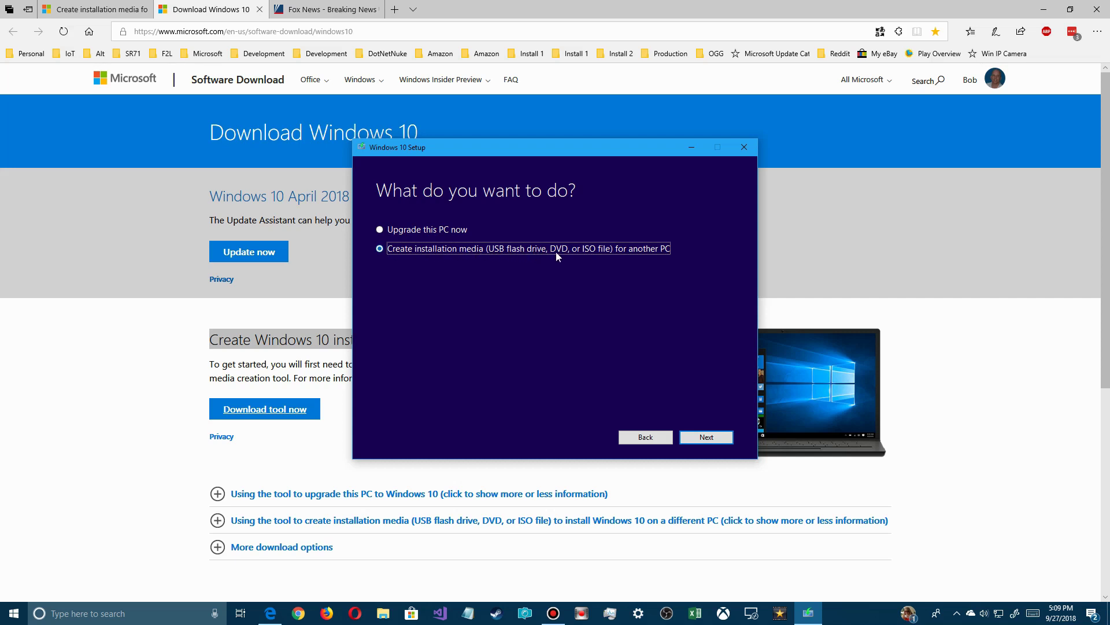
left_click(710, 440)
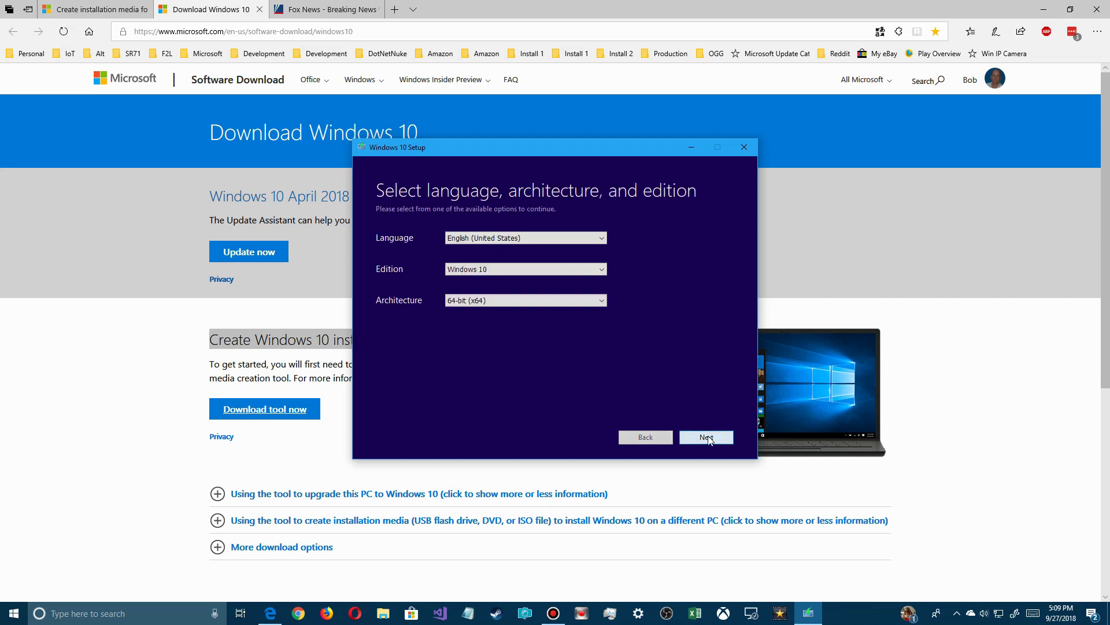
- Keep English (United States) and Windows 10, set architecture to Both, and continue
left_click(479, 239)
scroll(498, 411, "down", 5)
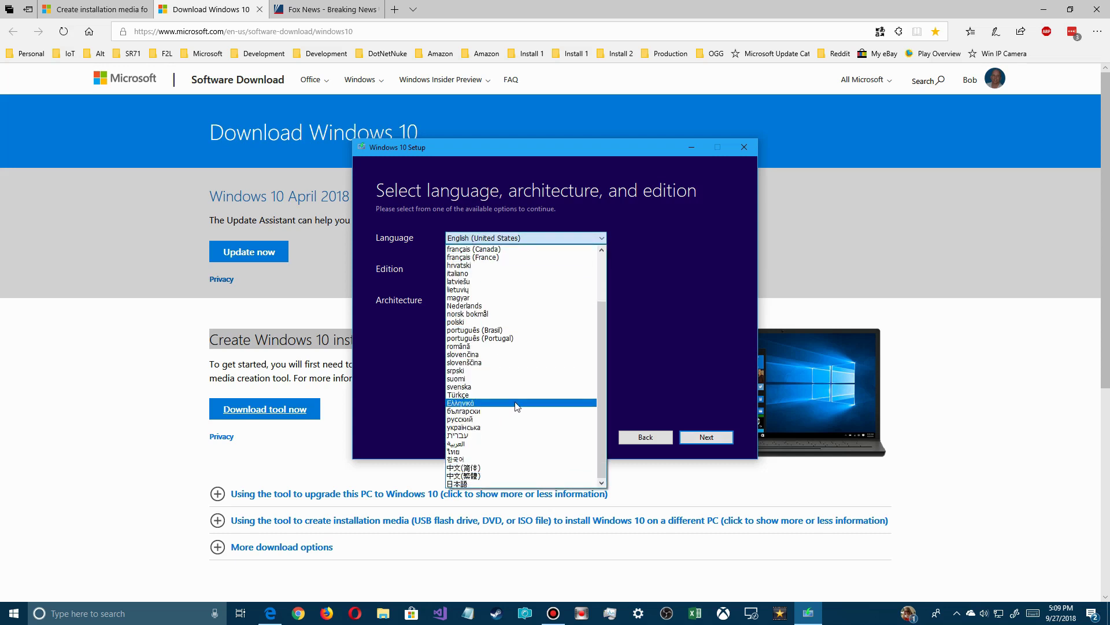
left_click(673, 342)
left_click(487, 272)
left_click(486, 272)
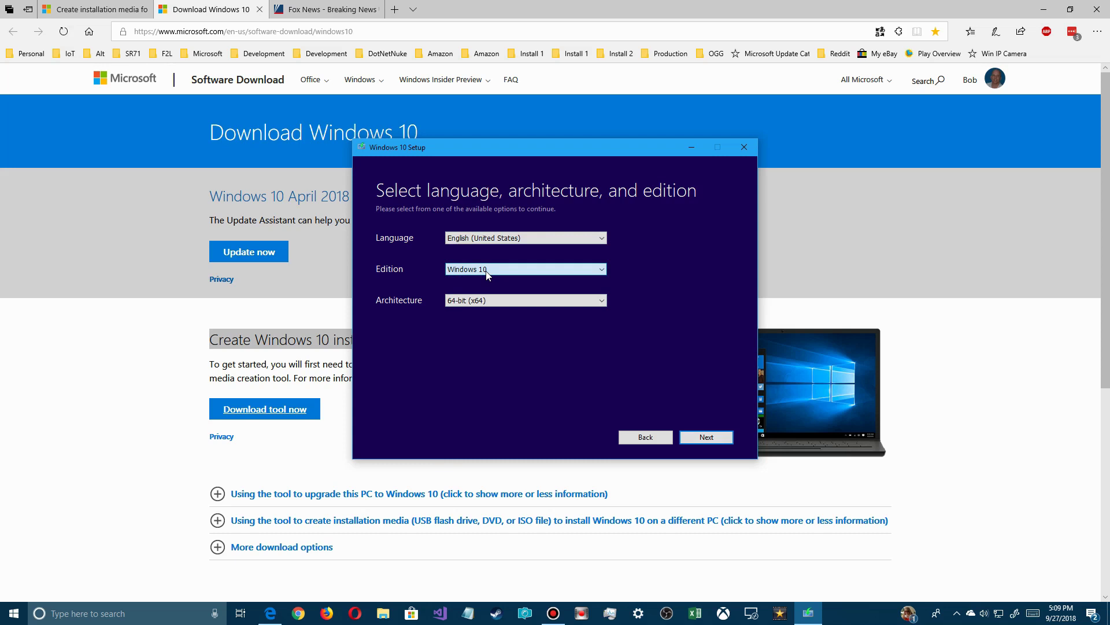
left_click(480, 300)
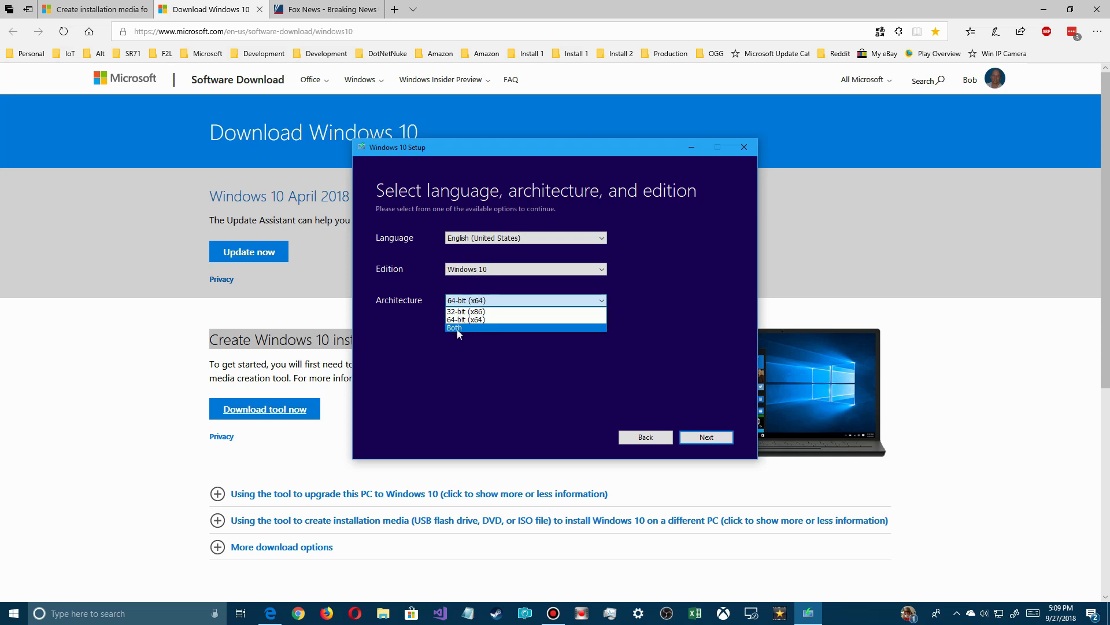
left_click(494, 385)
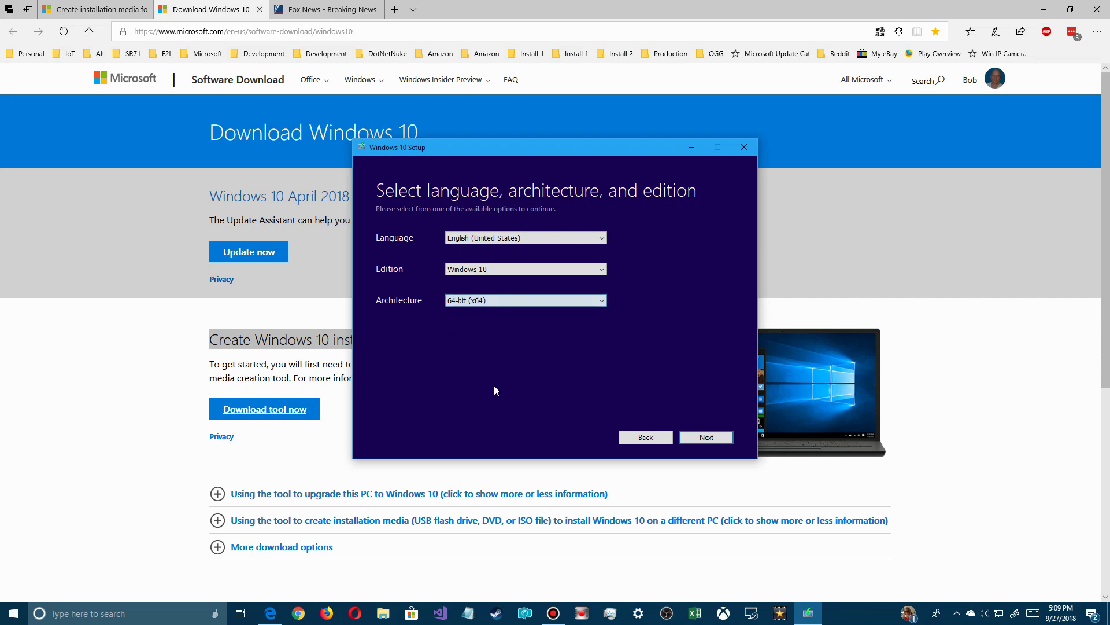
left_click(481, 300)
left_click(466, 328)
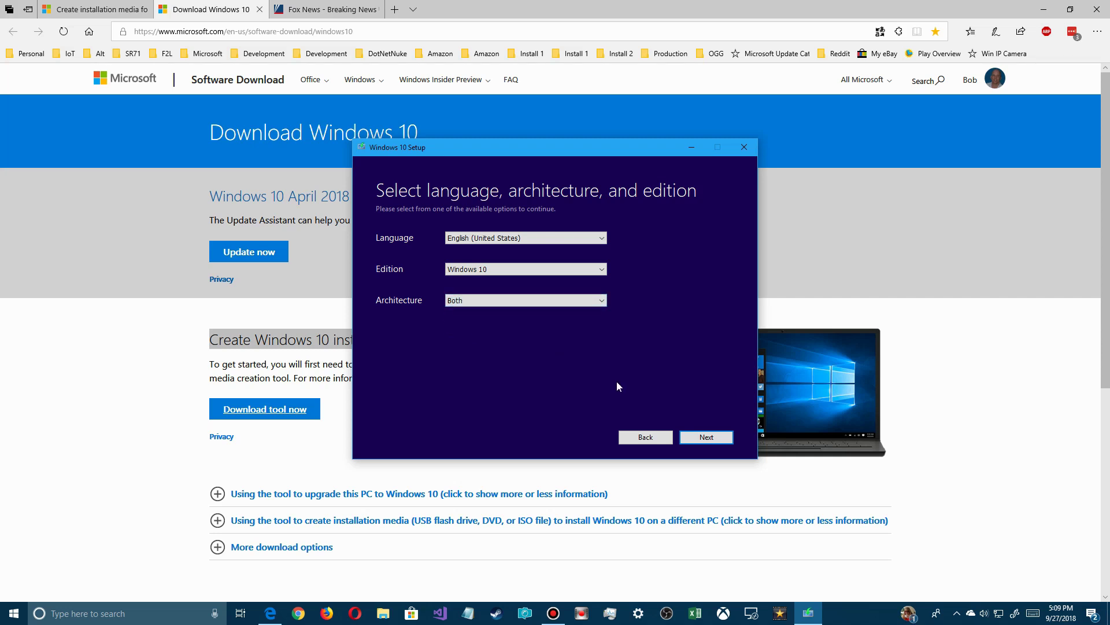
left_click(697, 436)
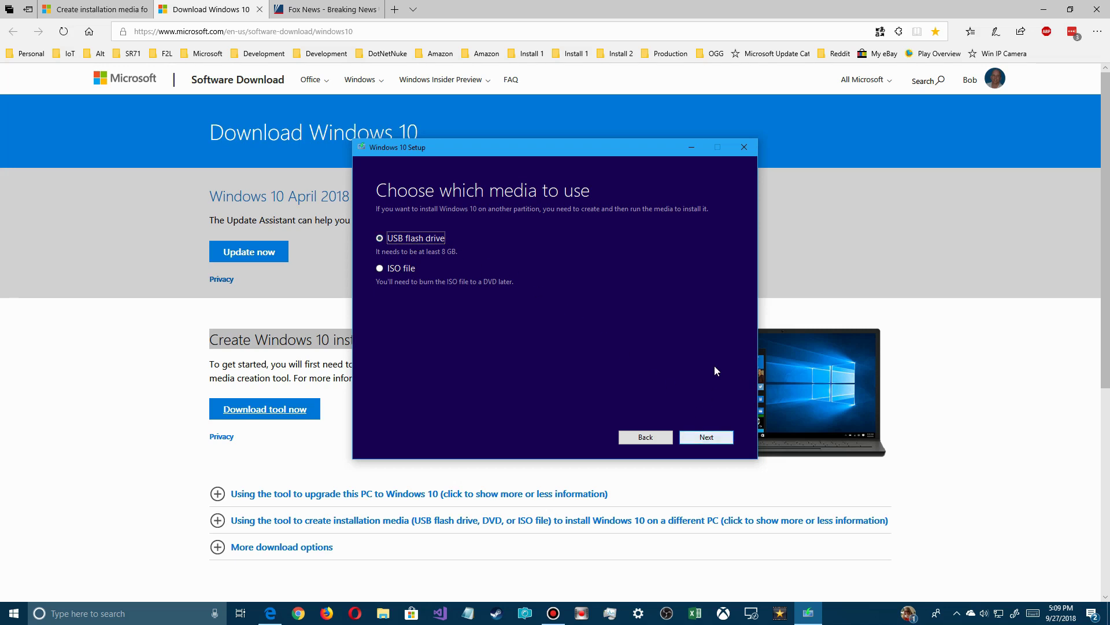
- Continue with USB flash drive as the installation media
left_click(700, 437)
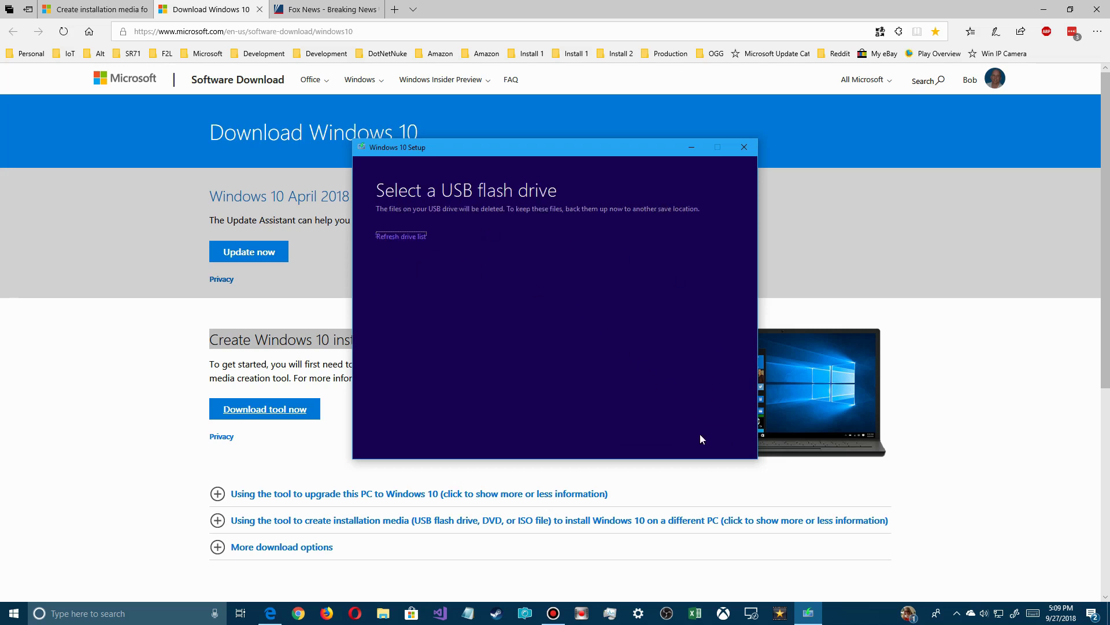